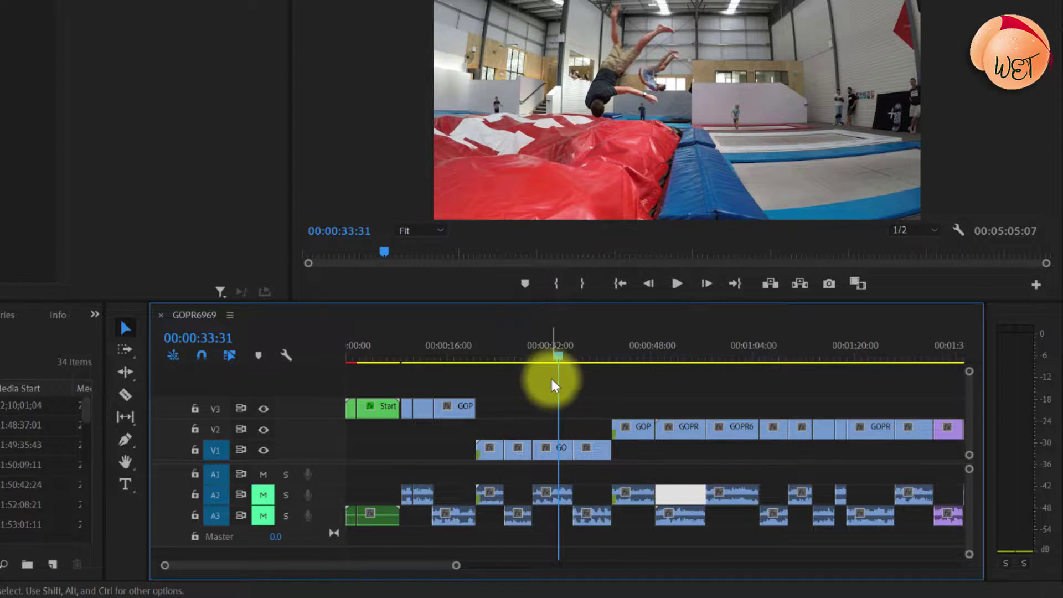
Step: Snap the playhead to the V1 clip's start at 00:00:20:30
drag(555, 359, 477, 362)
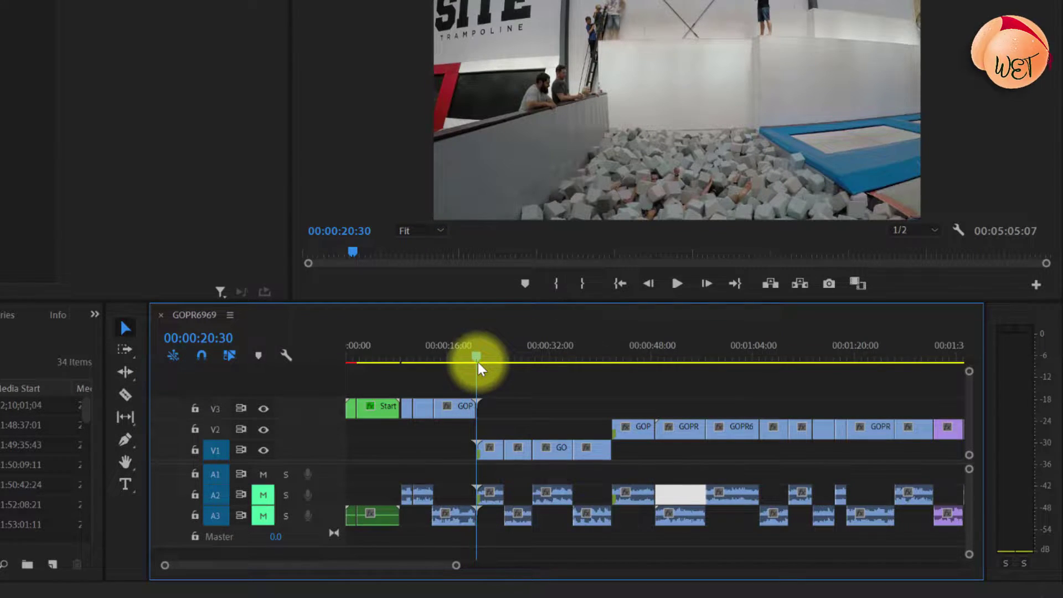
key(shift)
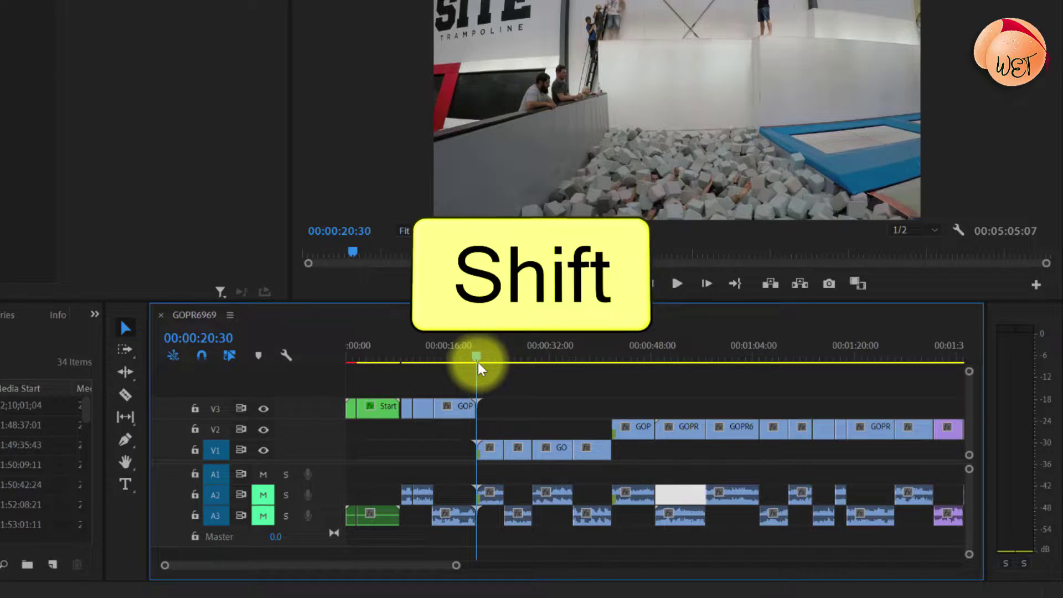
mouse_move(477, 362)
mouse_down()
mouse_move(458, 366)
mouse_move(472, 369)
mouse_up()
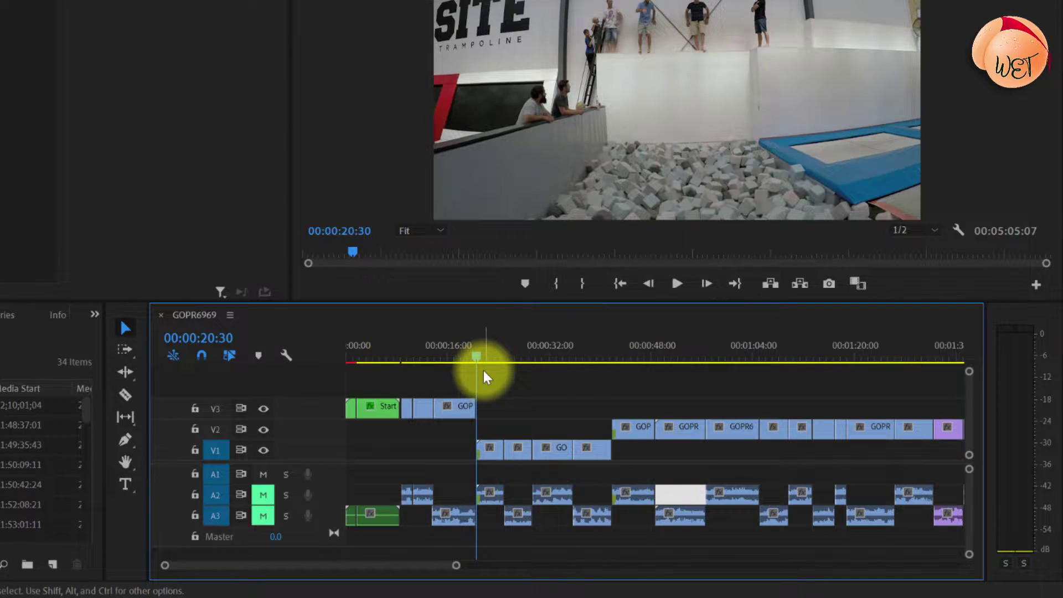
Step: Set an In point at the playhead, 00:00:20:30
key(i)
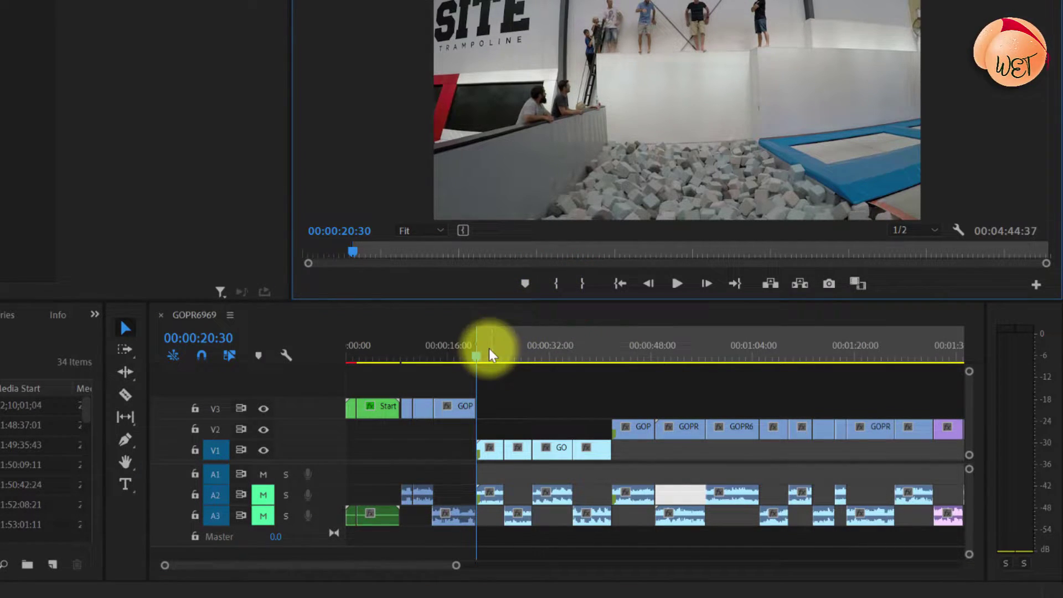
Step: Move the playhead to the V1 clip's end and mark Out at 00:00:41:54
drag(478, 357, 608, 371)
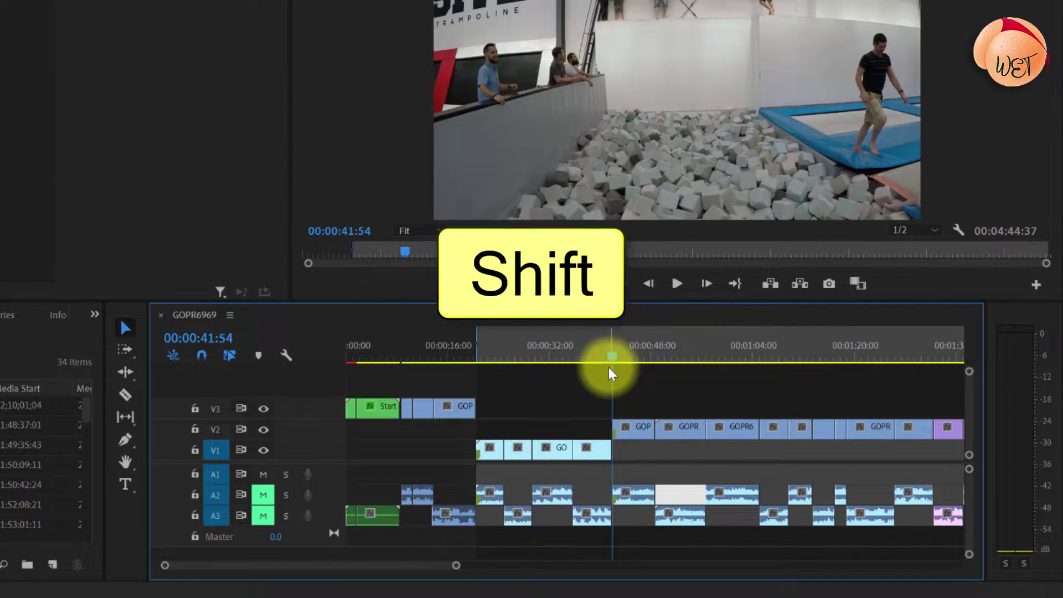
key(o)
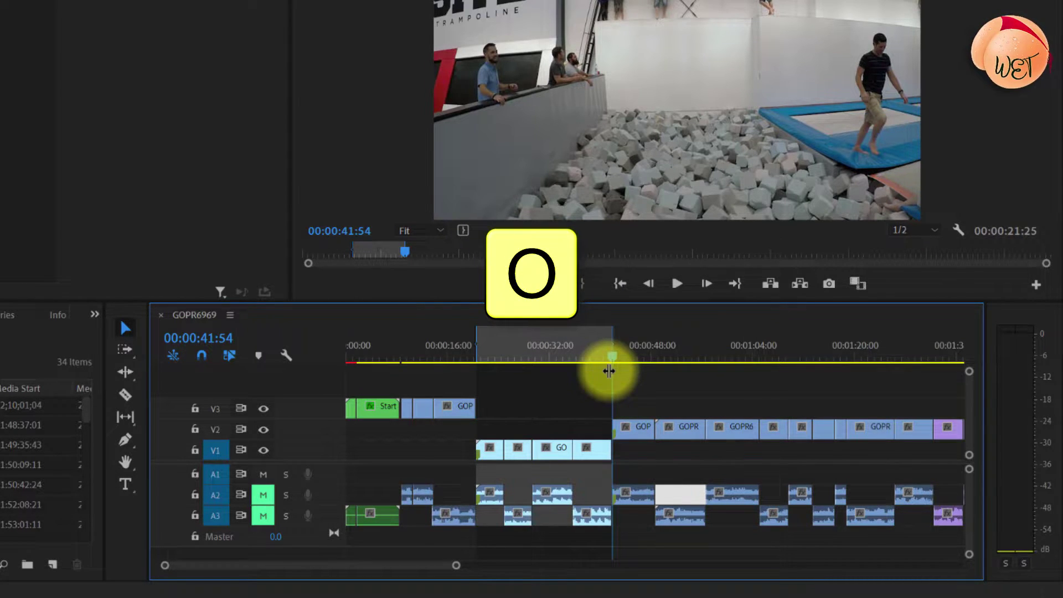
click(582, 287)
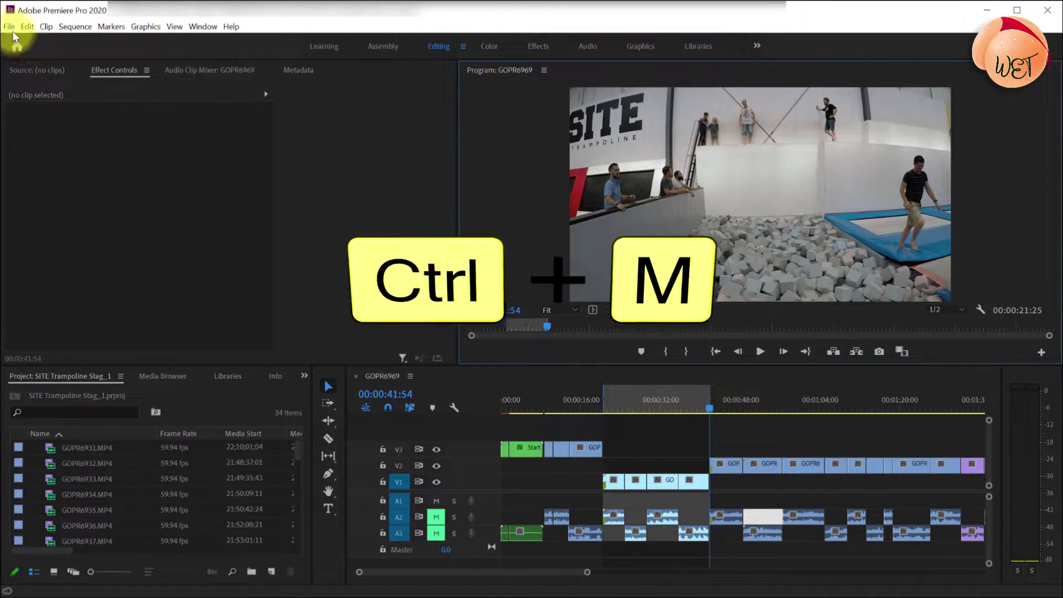
Step: Open the File menu to reach Export > Media for the marked sequence section
click(10, 27)
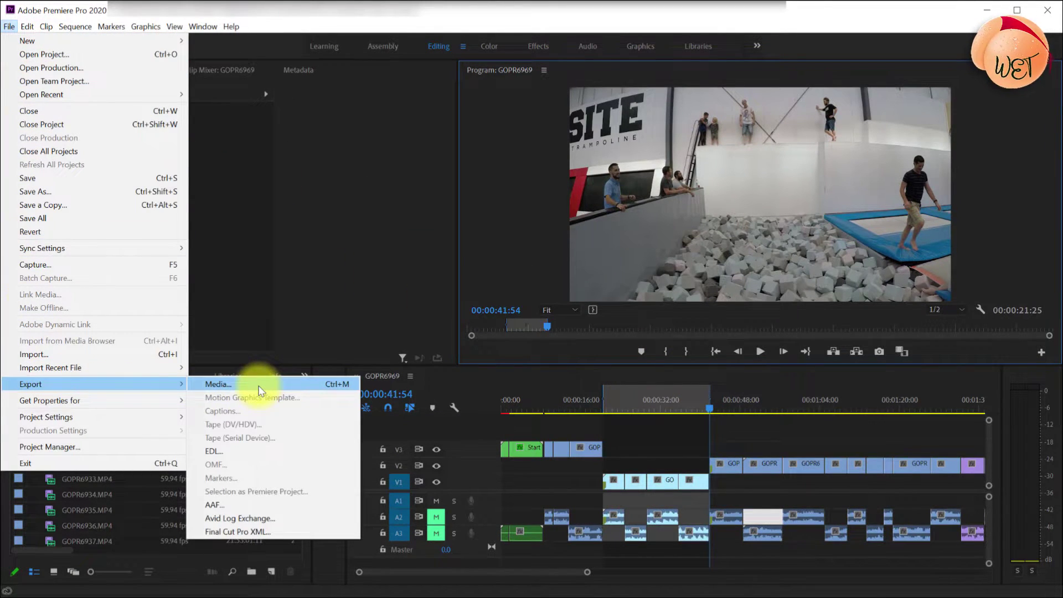